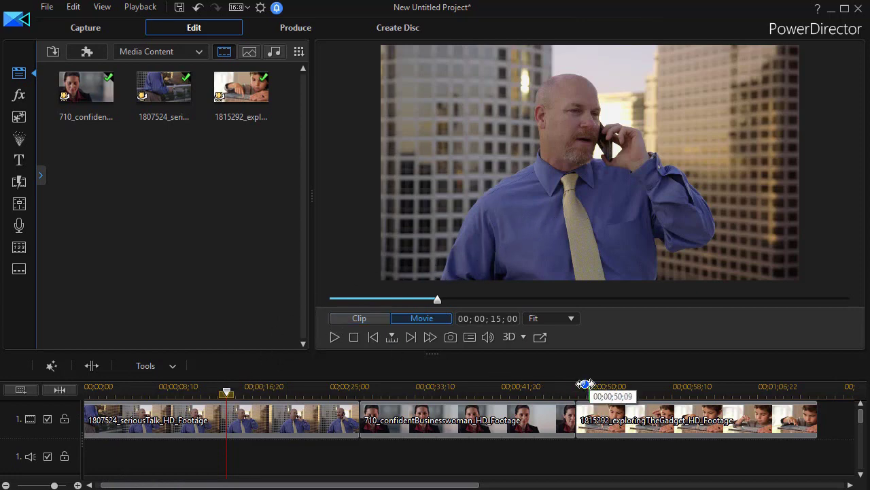
Step: Preview the businesswoman and boy clips, then select the boy clip on the timeline
click(460, 396)
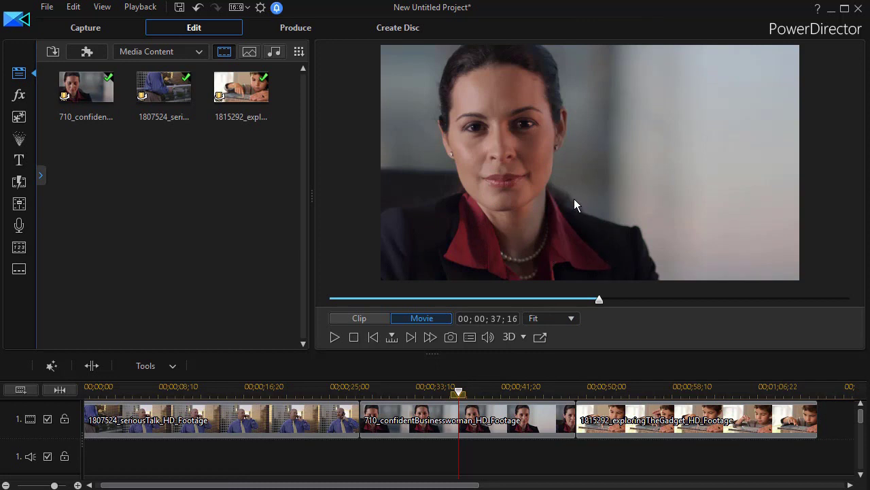
click(647, 390)
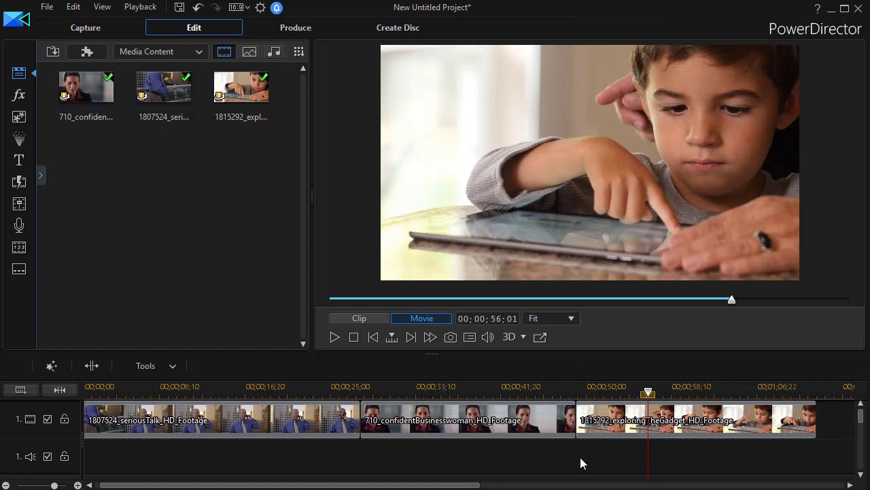
click(610, 423)
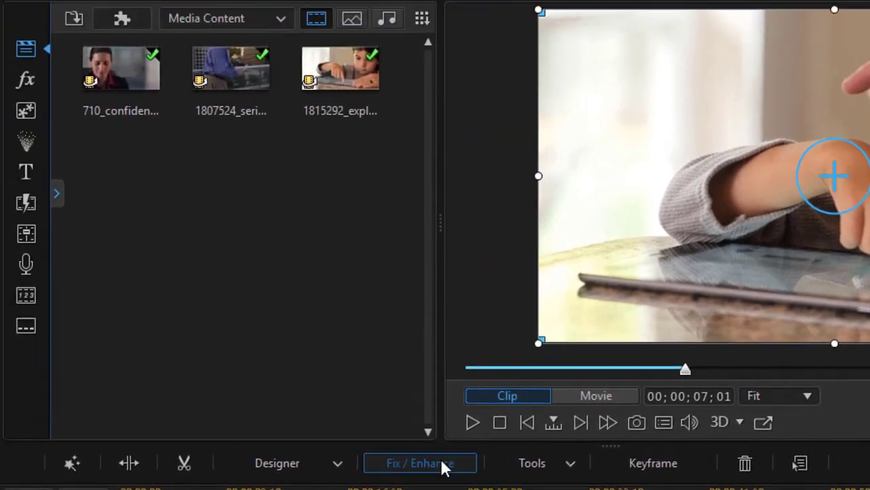
Step: Turn on Color Match in the boy clip's Fix / Enhance options and select the woman and boy clips
click(353, 313)
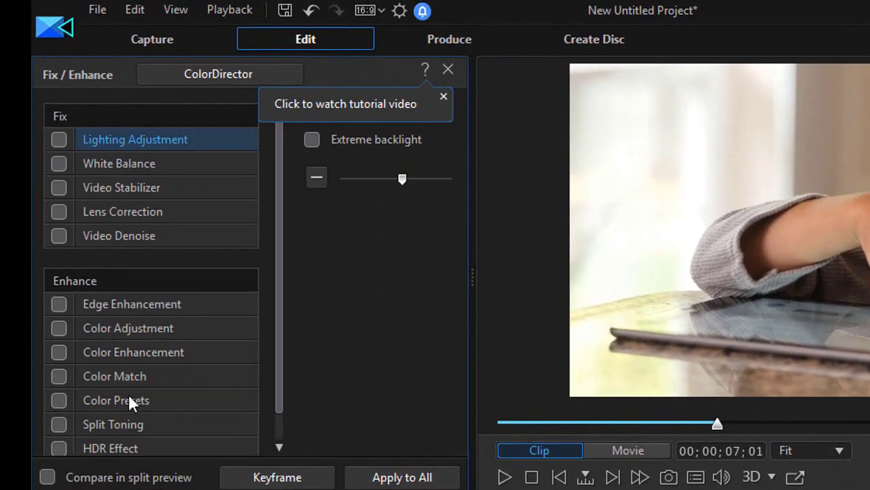
click(58, 376)
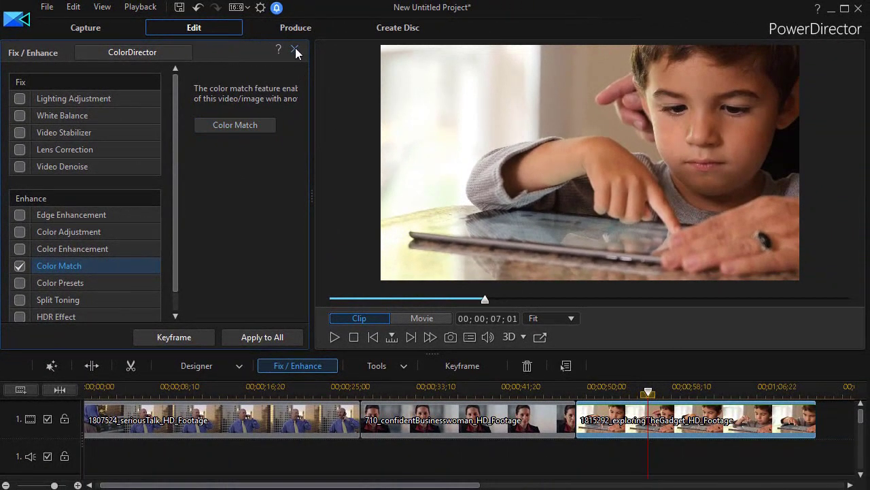
click(294, 50)
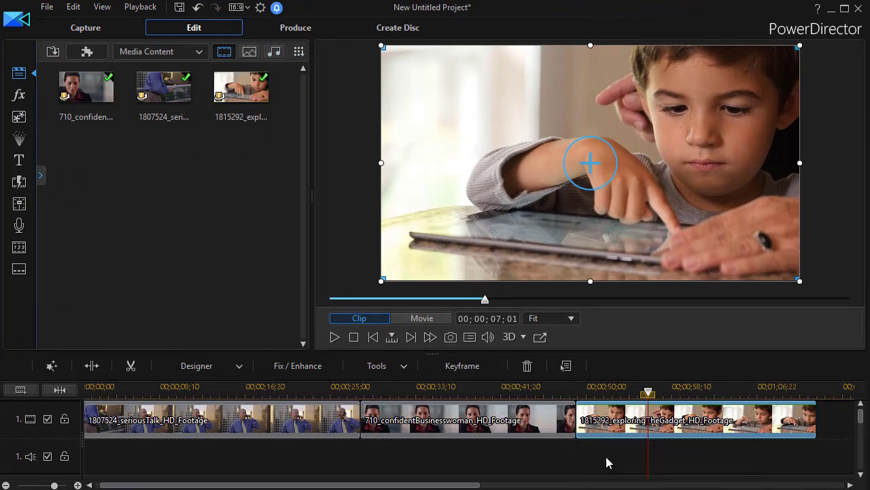
drag(605, 456, 500, 428)
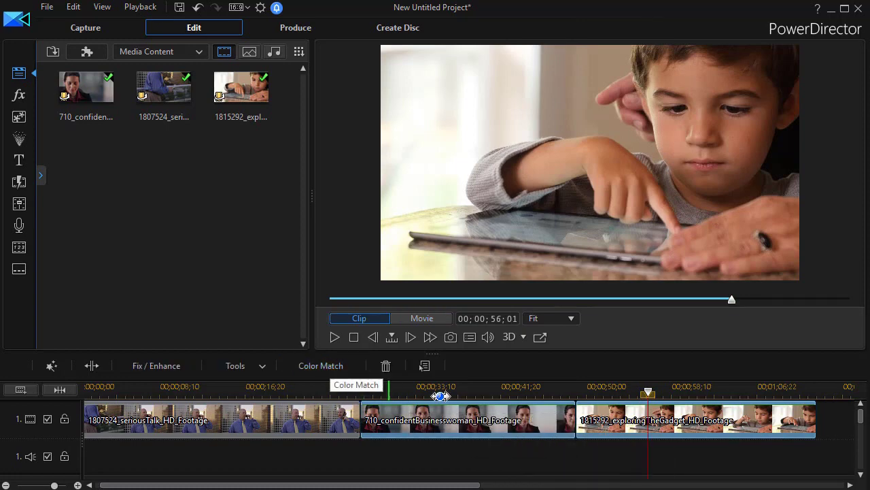
Step: Select the businessman, businesswoman and boy clips and open Color Match past the two-clip warning
click(592, 454)
click(600, 427)
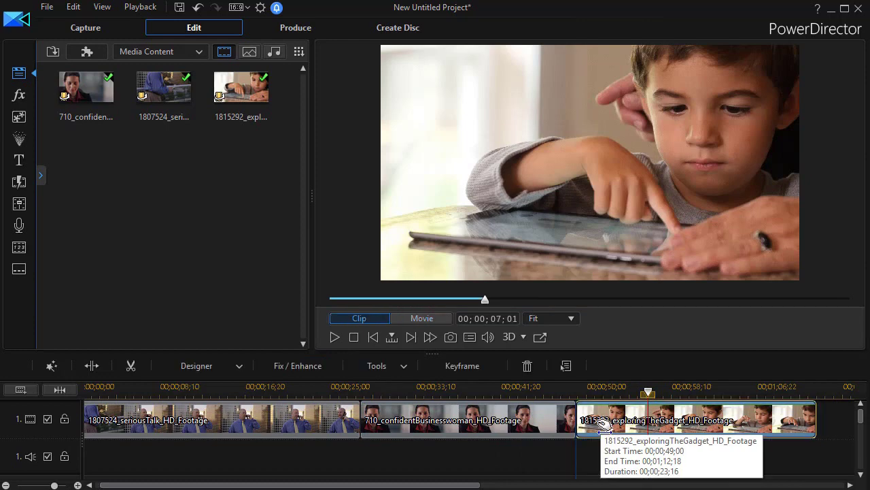
click(329, 427)
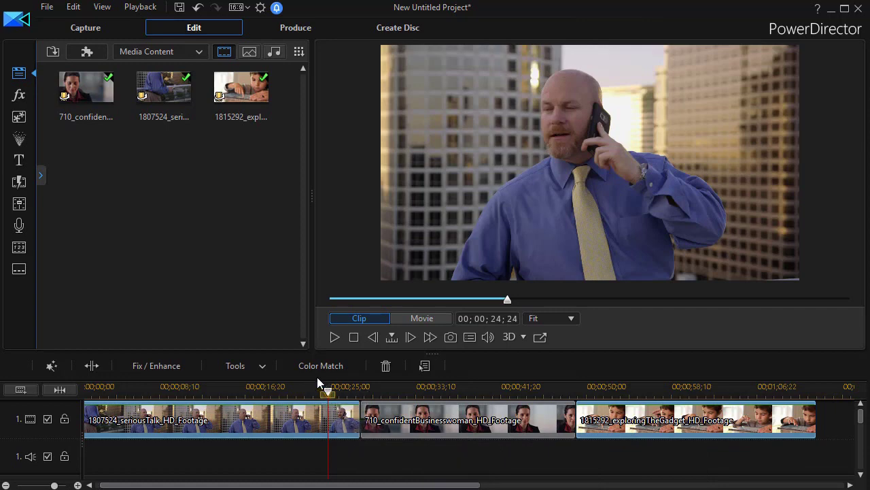
click(540, 458)
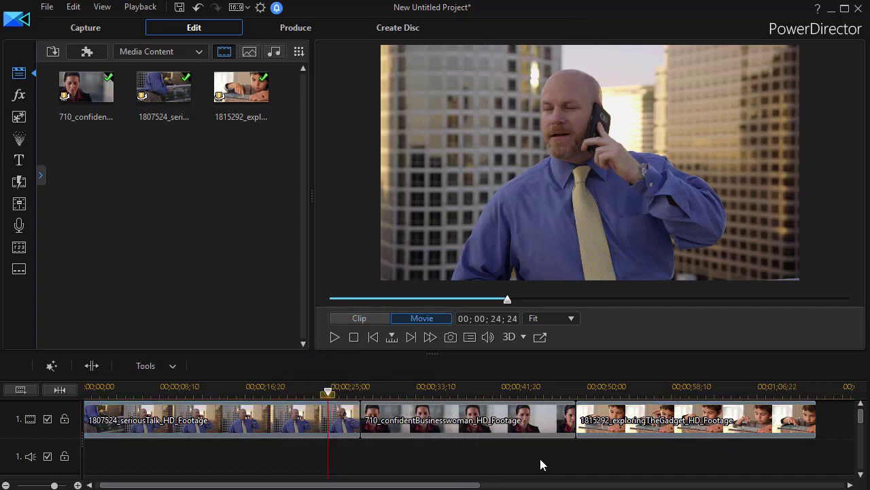
drag(606, 448, 327, 422)
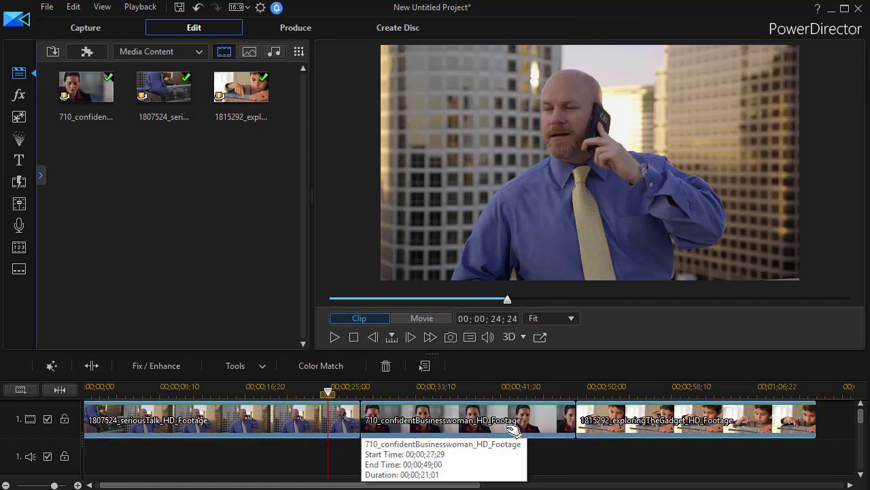
click(331, 366)
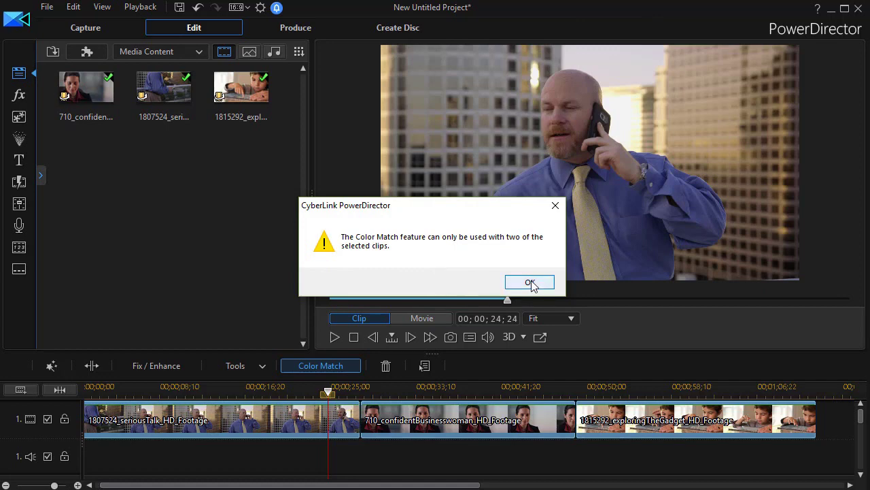
click(556, 206)
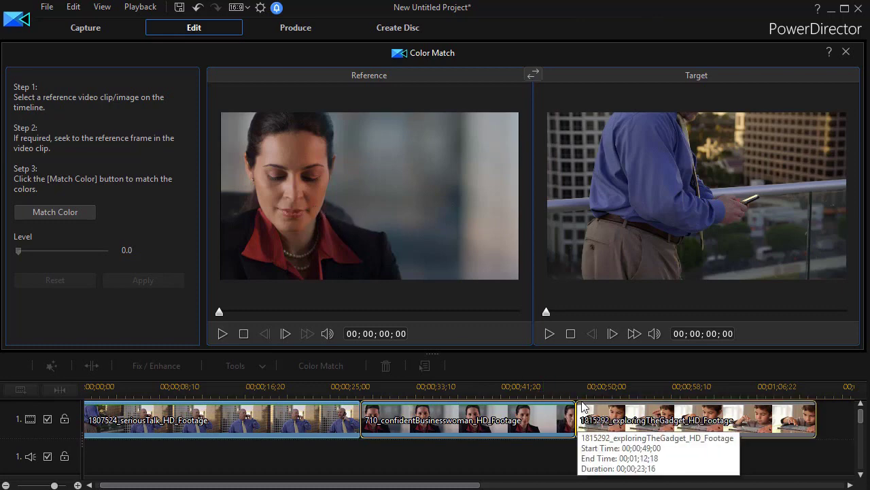
Step: Keep the boy clip as reference at frame 00;00;05;09 against the seriousTalk target
click(626, 422)
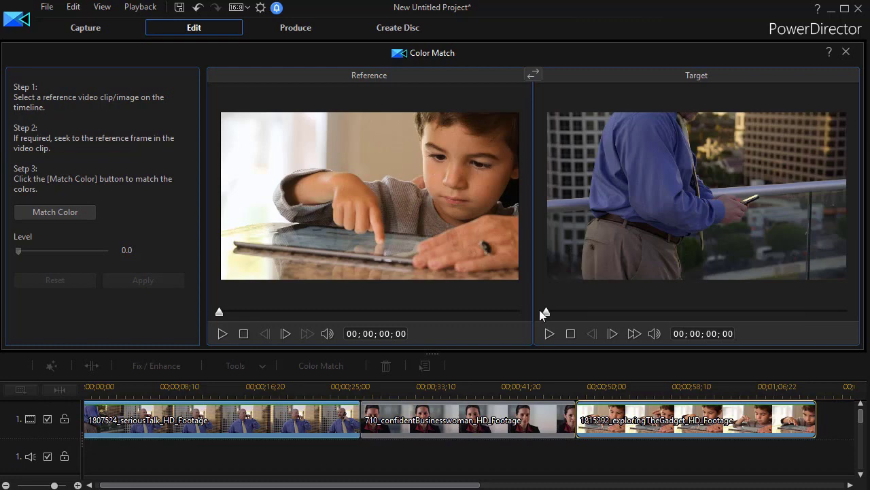
drag(549, 317, 655, 327)
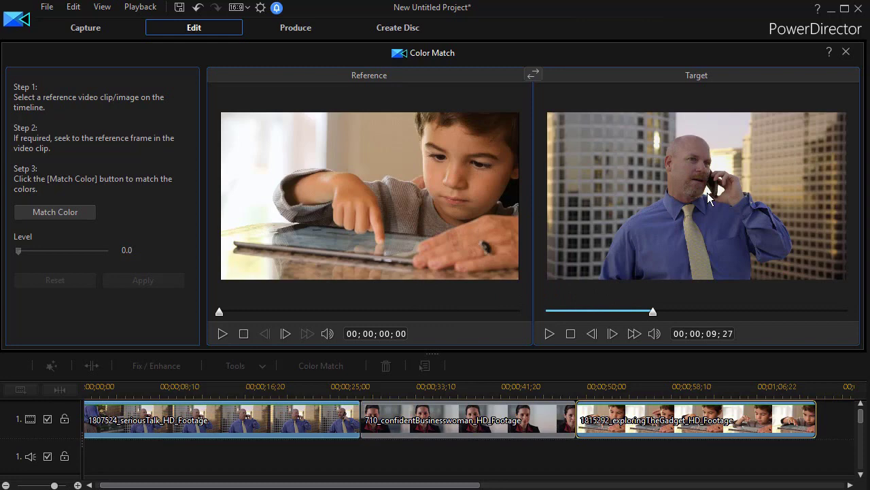
click(536, 75)
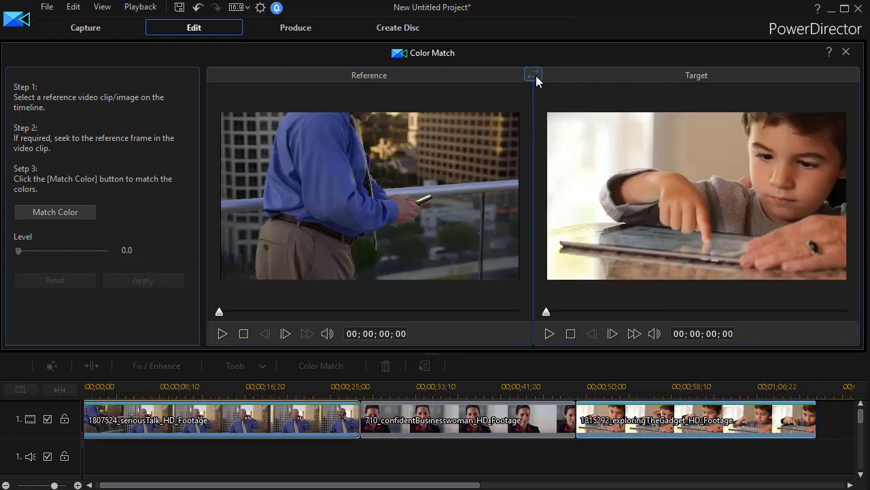
click(534, 74)
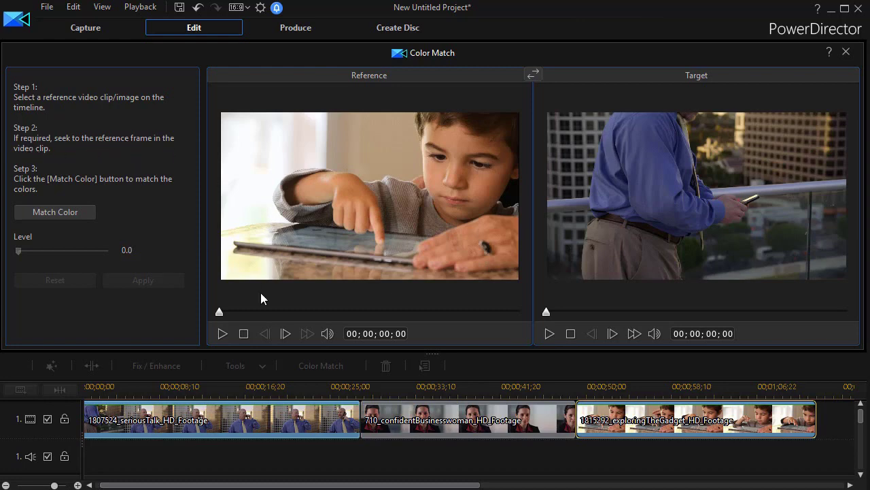
drag(220, 314, 288, 314)
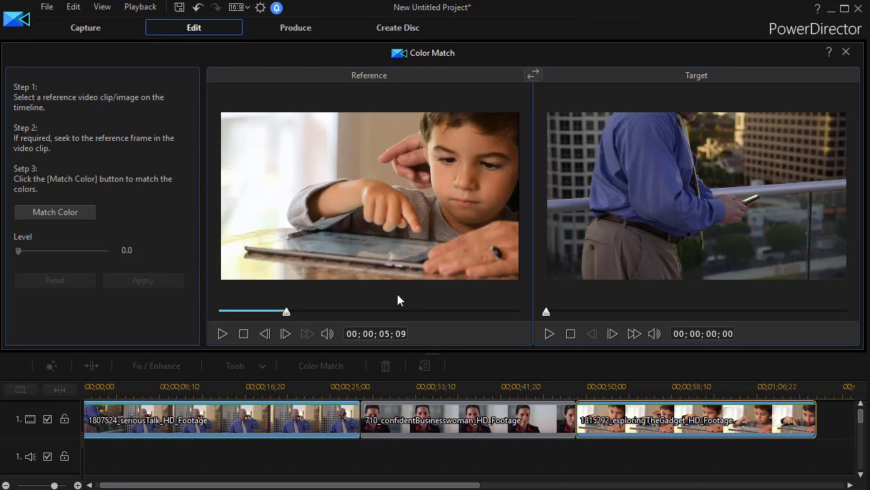
Step: Set the reference frame to 08;29 and the target frame to 12;16, then match colours
drag(286, 313, 314, 318)
drag(339, 321, 338, 321)
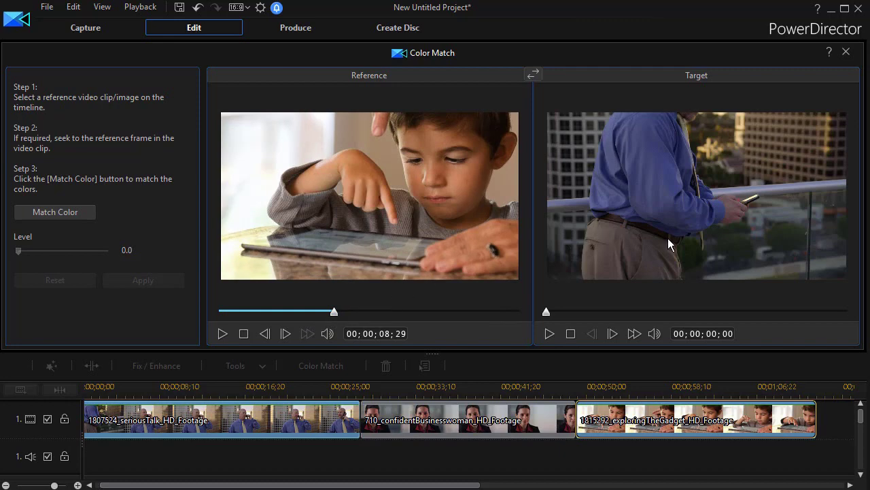
drag(546, 313, 683, 320)
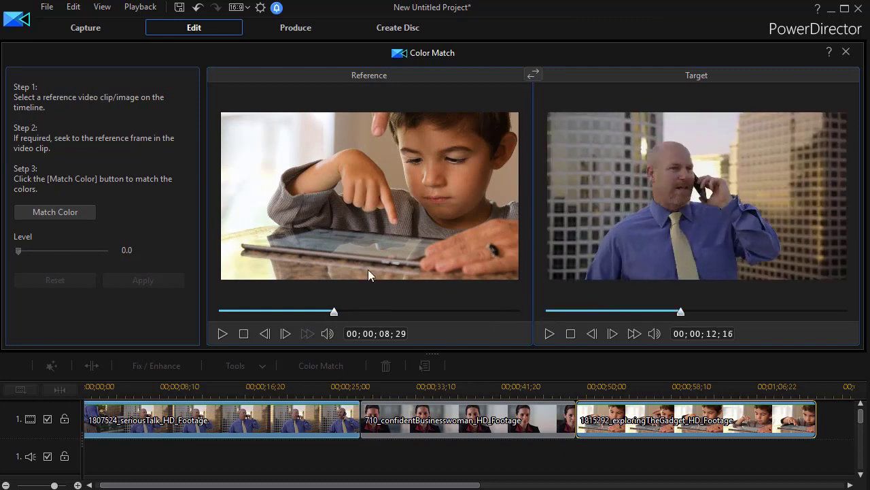
click(60, 211)
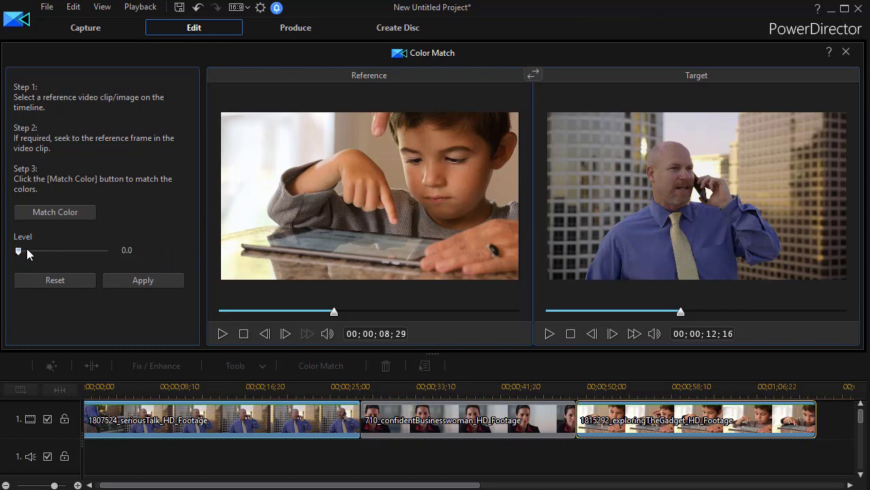
Step: Compare match strengths, then apply the colour match to the man's clip at level 0.8
drag(22, 250, 145, 254)
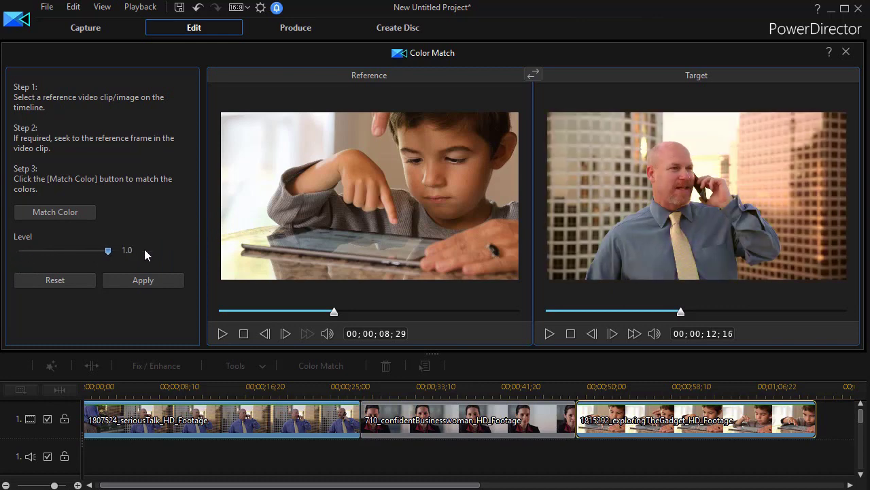
drag(90, 252, 117, 255)
mouse_move(99, 262)
mouse_down()
mouse_move(61, 255)
mouse_move(109, 254)
mouse_up()
drag(108, 253, 73, 261)
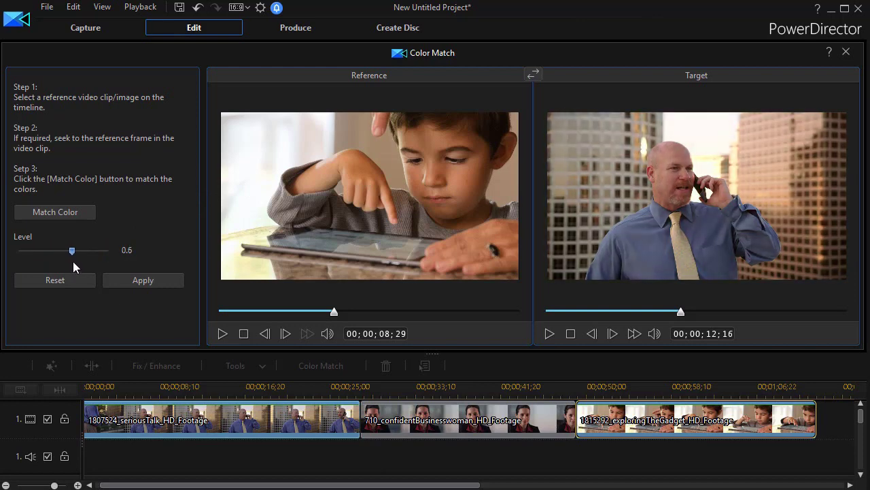
drag(71, 263, 88, 263)
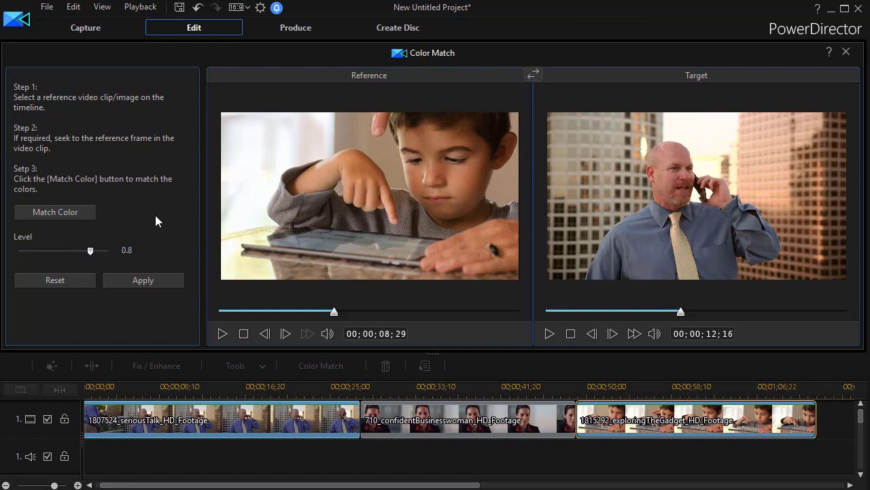
click(156, 279)
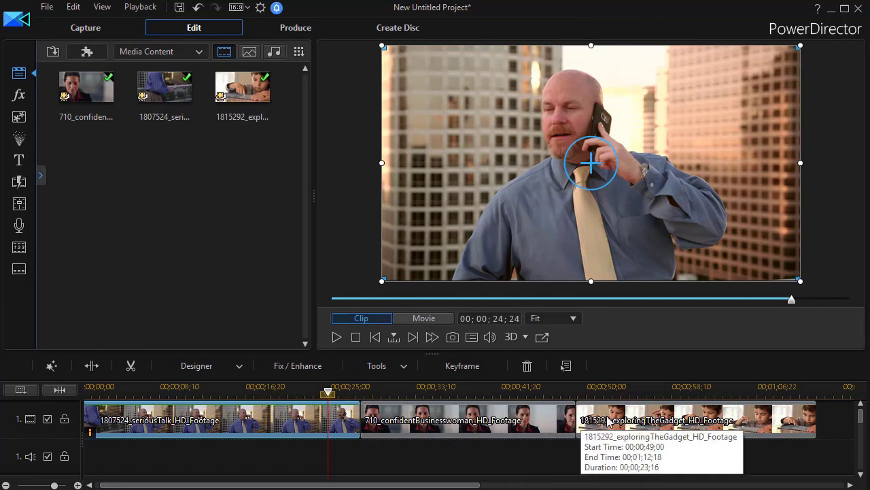
Step: Match the businesswoman clip to the boy clip, redo it at level 0.5, and apply
drag(608, 444, 501, 416)
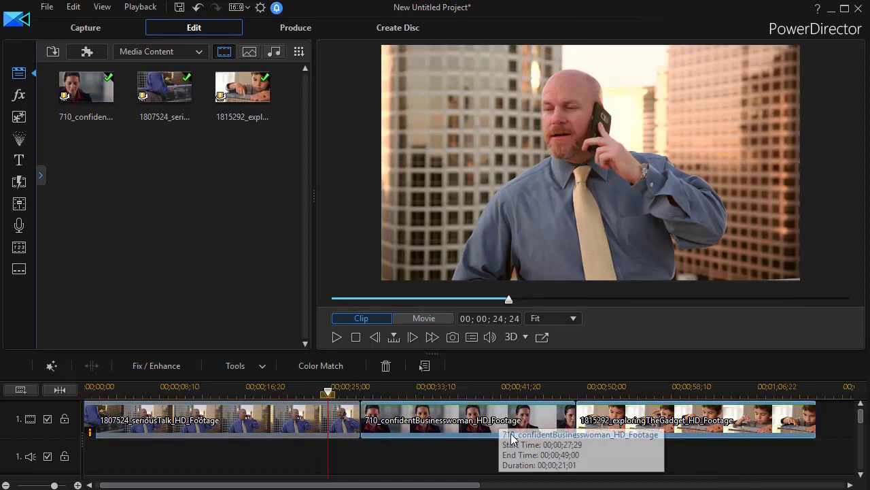
click(320, 366)
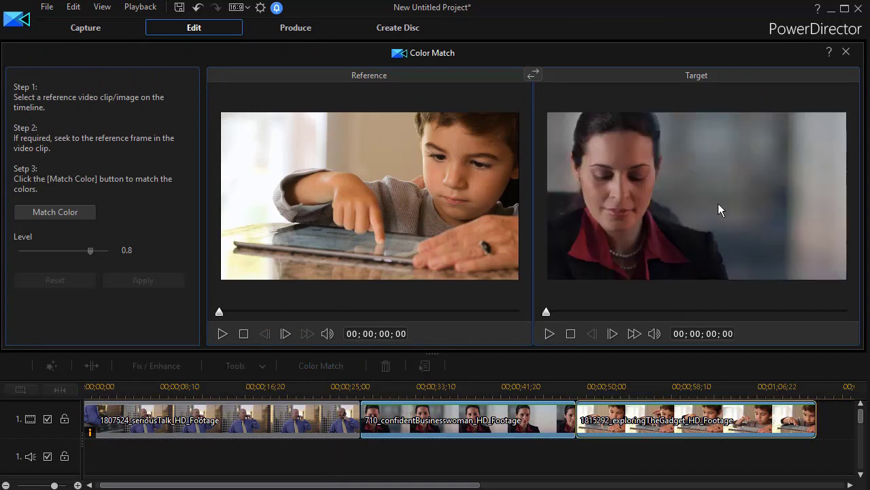
click(71, 214)
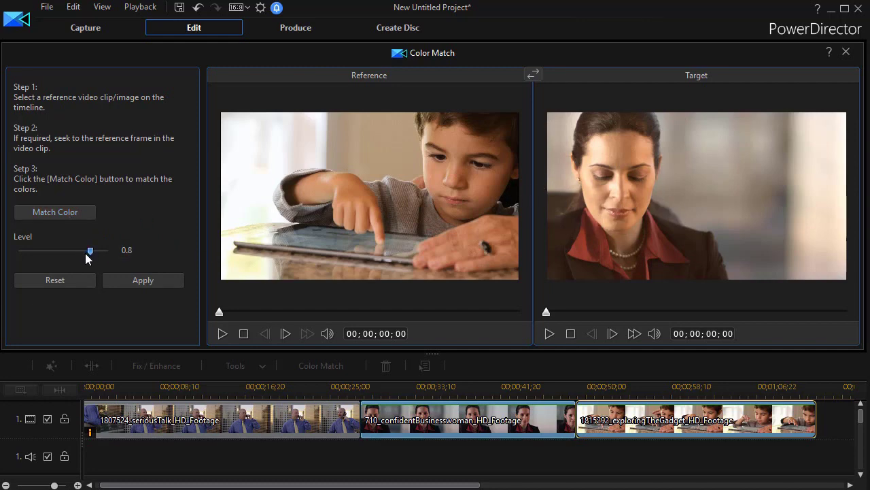
drag(87, 256, 73, 254)
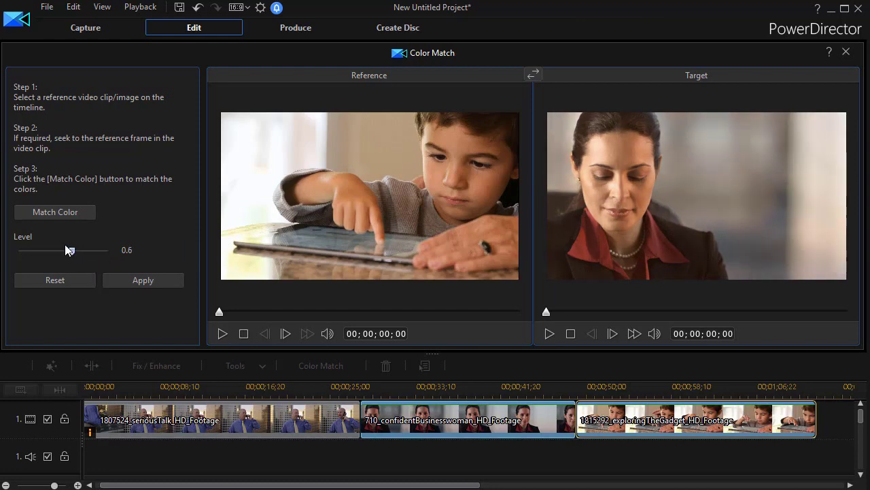
click(65, 282)
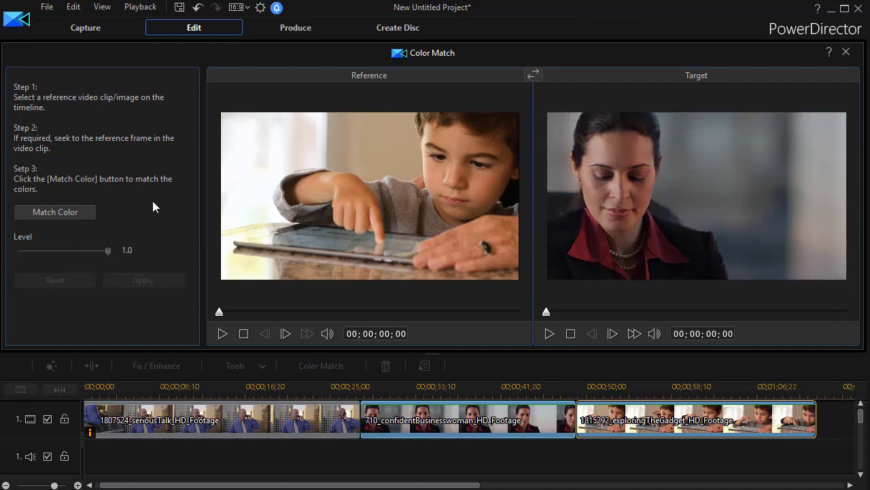
click(67, 212)
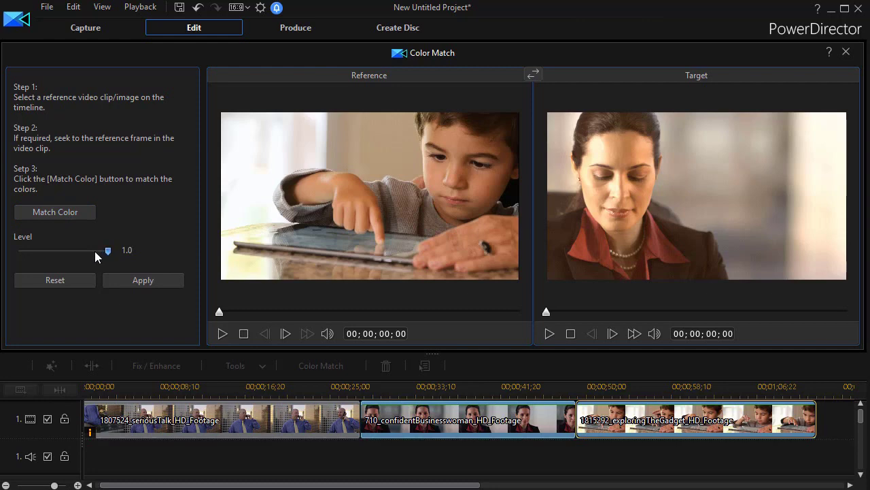
drag(95, 251, 65, 253)
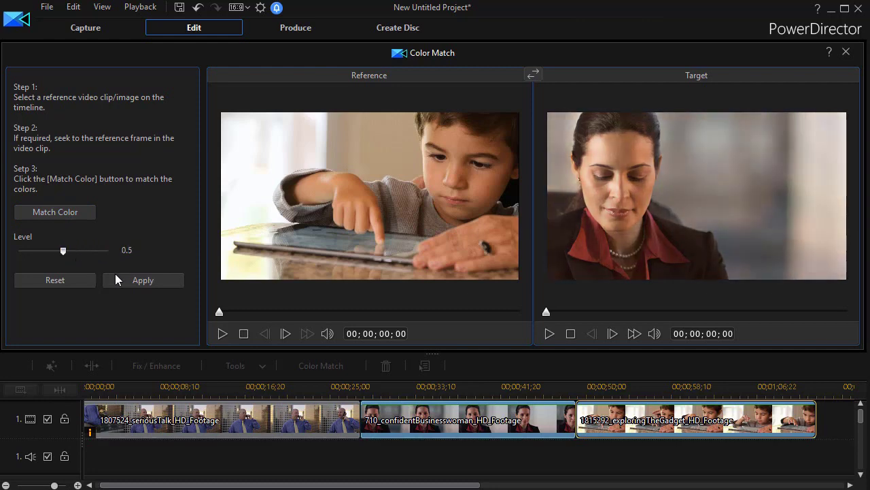
click(143, 280)
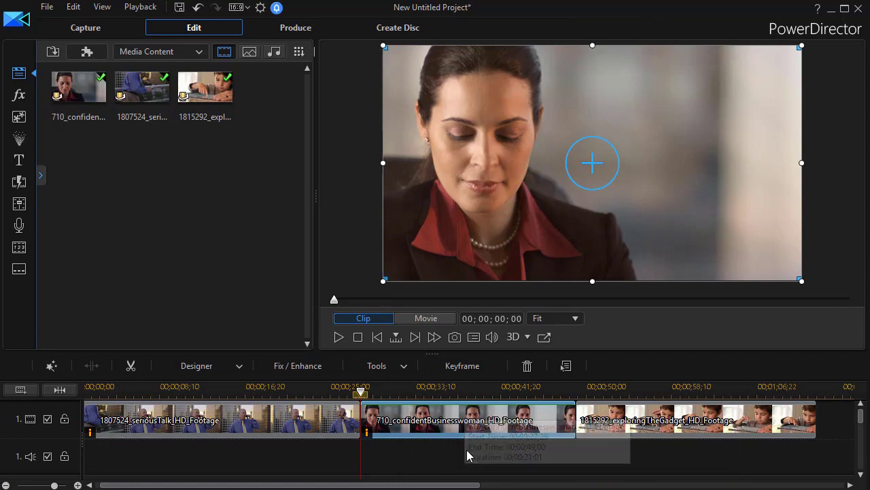
Step: Scrub through the recoloured clips and show the boy clip in the preview
drag(360, 393, 670, 421)
click(669, 421)
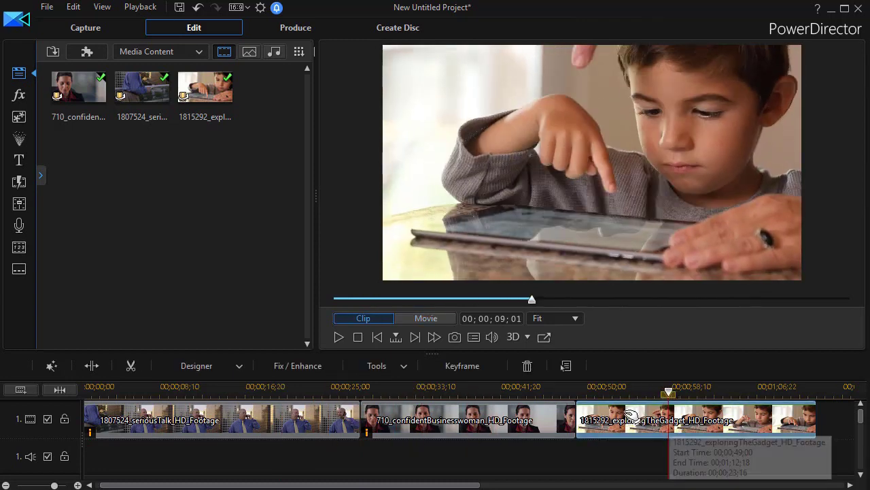